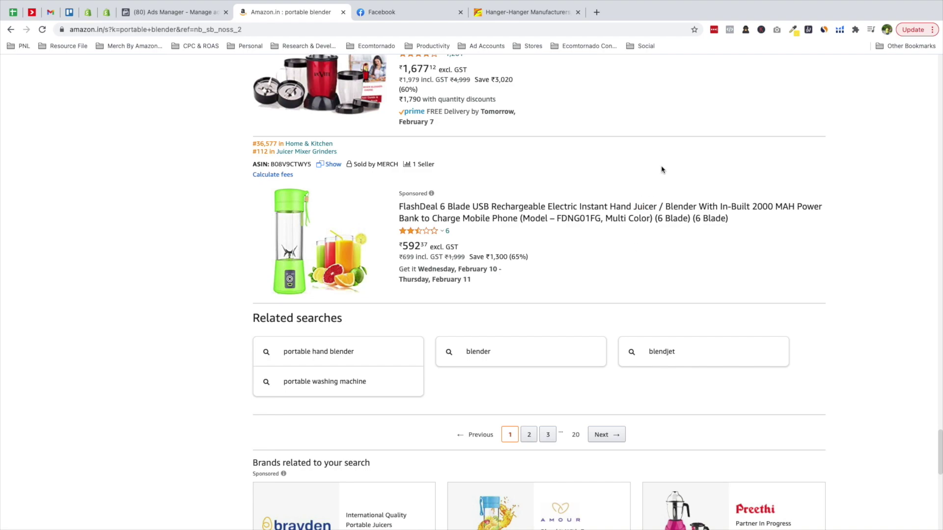
Browse the portable blender search results and open the listing for the RAKITIC Portable USB Electric Blender Juicer Cup.
{"action": "scroll", "coordinate": [663, 167], "scroll_direction": "up", "scroll_amount": 15}
{"action": "scroll", "coordinate": [667, 162], "scroll_direction": "up", "scroll_amount": 1}
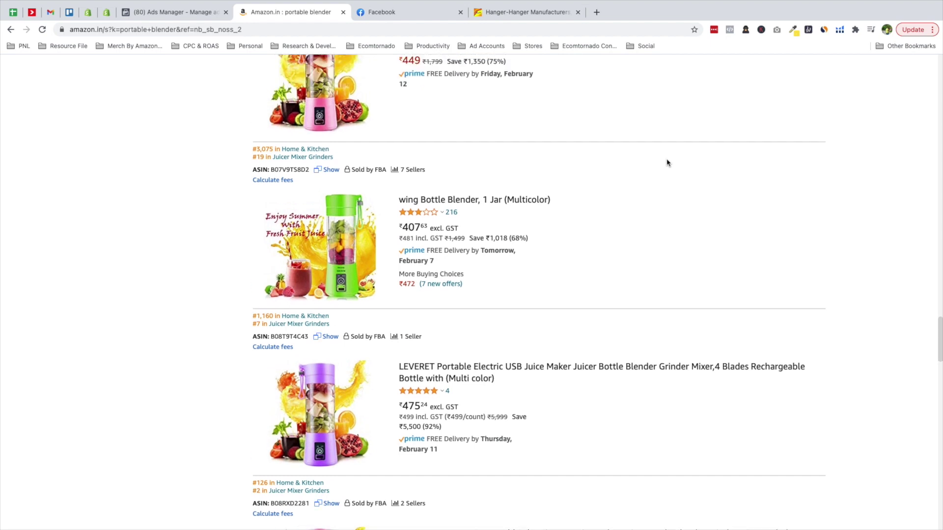
{"action": "left_click", "coordinate": [840, 31]}
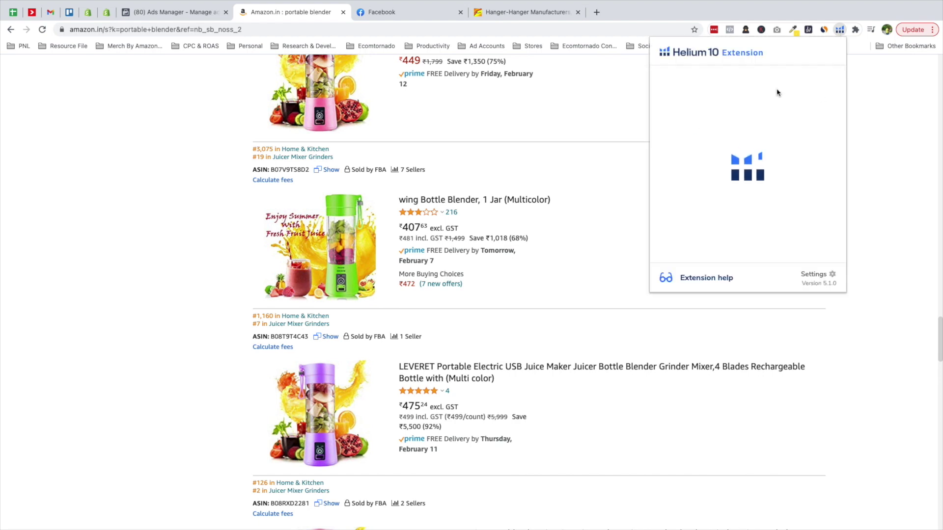
{"action": "left_click", "coordinate": [599, 186]}
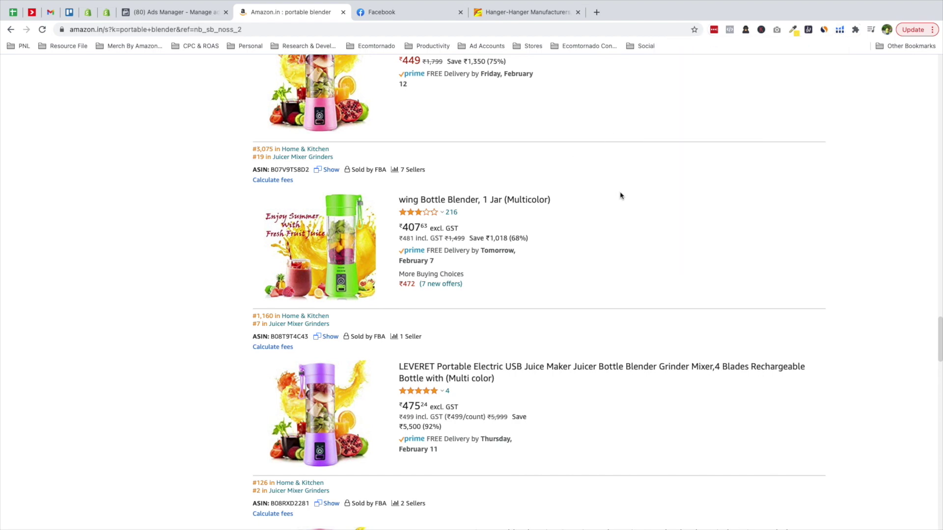
{"action": "scroll", "coordinate": [609, 231], "scroll_direction": "up", "scroll_amount": 5}
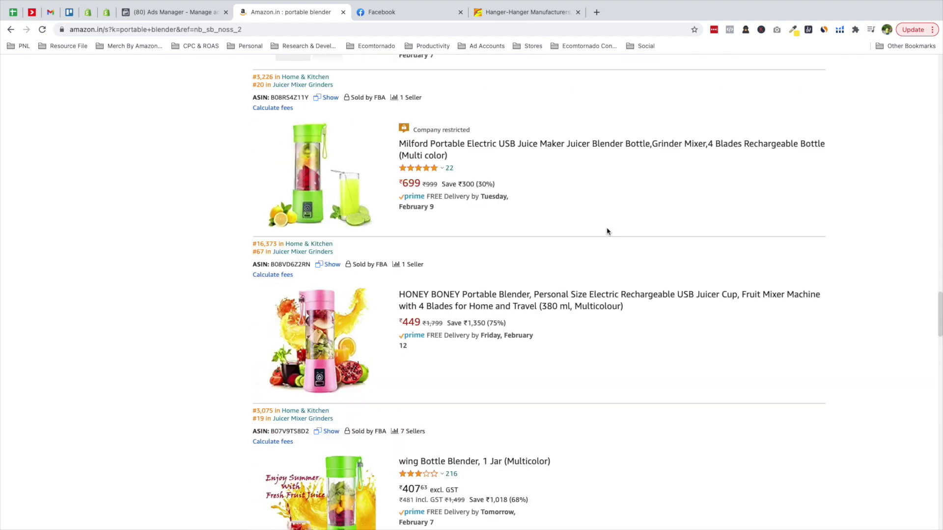
{"action": "scroll", "coordinate": [608, 231], "scroll_direction": "up", "scroll_amount": 4}
{"action": "scroll", "coordinate": [607, 231], "scroll_direction": "up", "scroll_amount": 7}
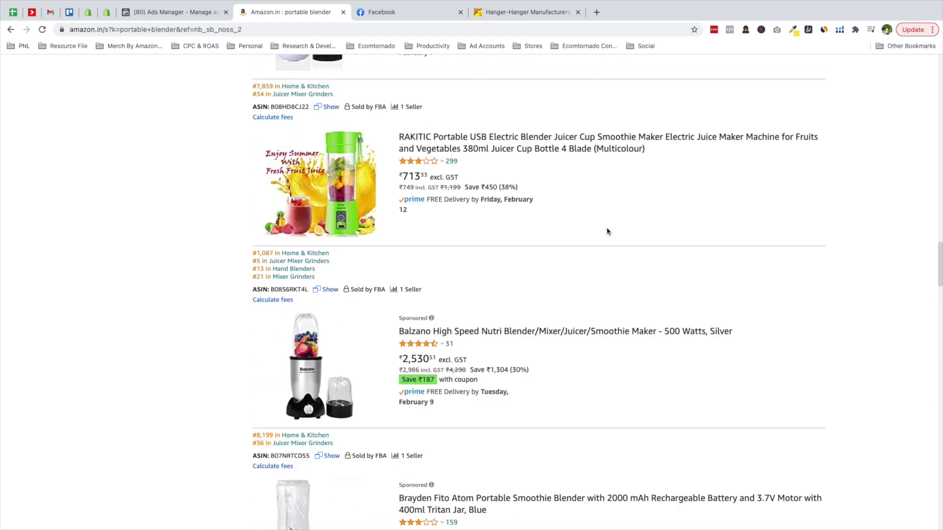
{"action": "scroll", "coordinate": [607, 232], "scroll_direction": "up", "scroll_amount": 1}
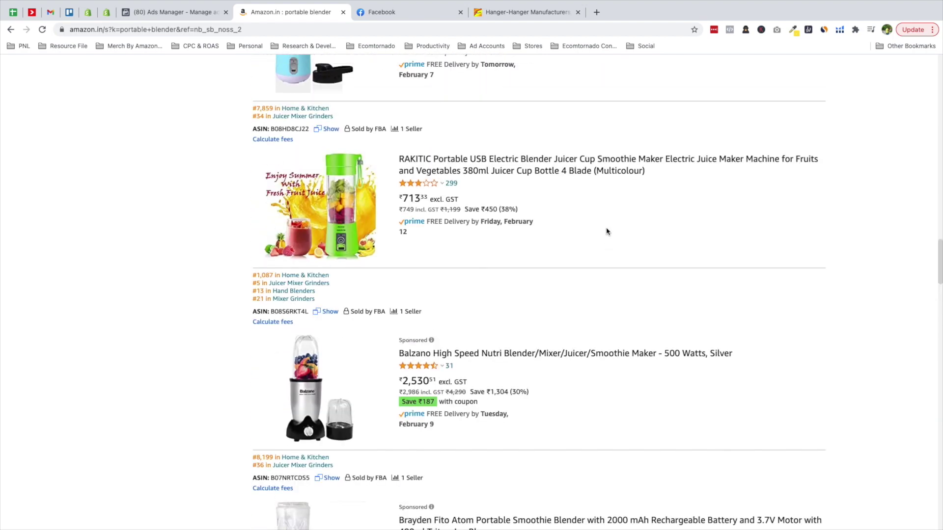
{"action": "scroll", "coordinate": [608, 231], "scroll_direction": "up", "scroll_amount": 1}
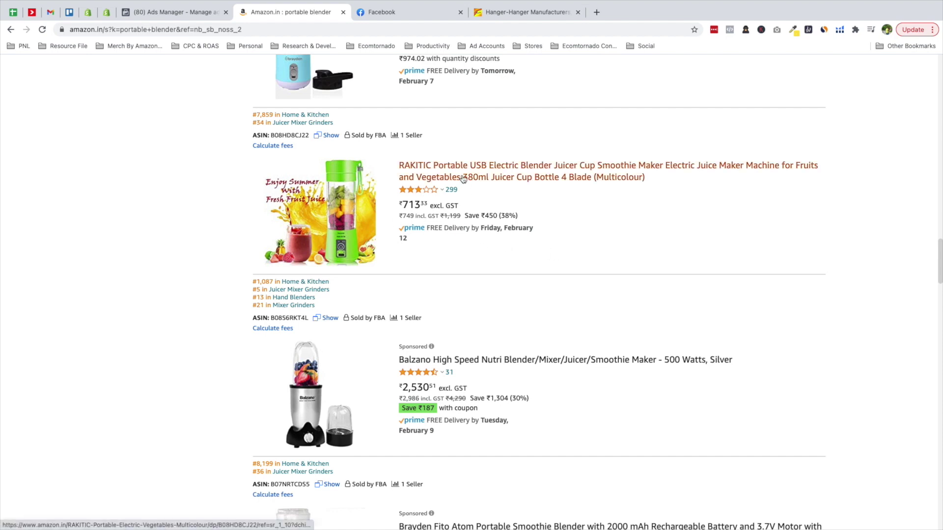
{"action": "left_click", "coordinate": [463, 179]}
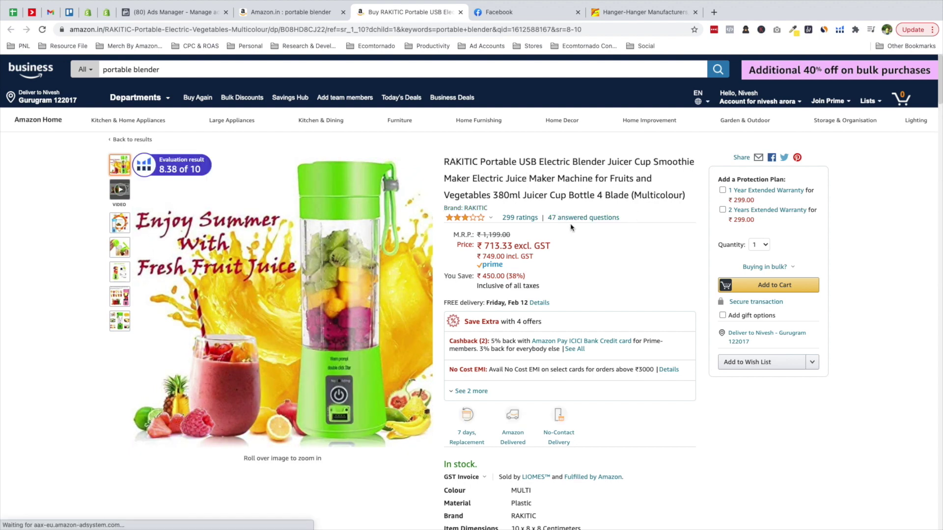
Run Helium 10 Xray product research on the RAKITIC blender listing and examine its revenue, price and review figures.
{"action": "mouse_move", "coordinate": [830, 88]}
{"action": "left_click", "coordinate": [839, 30]}
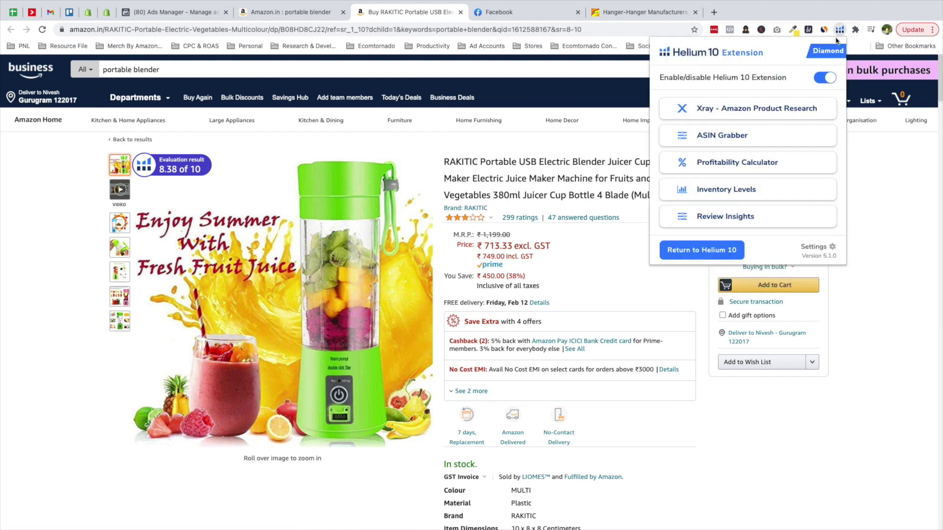
{"action": "left_click", "coordinate": [718, 113]}
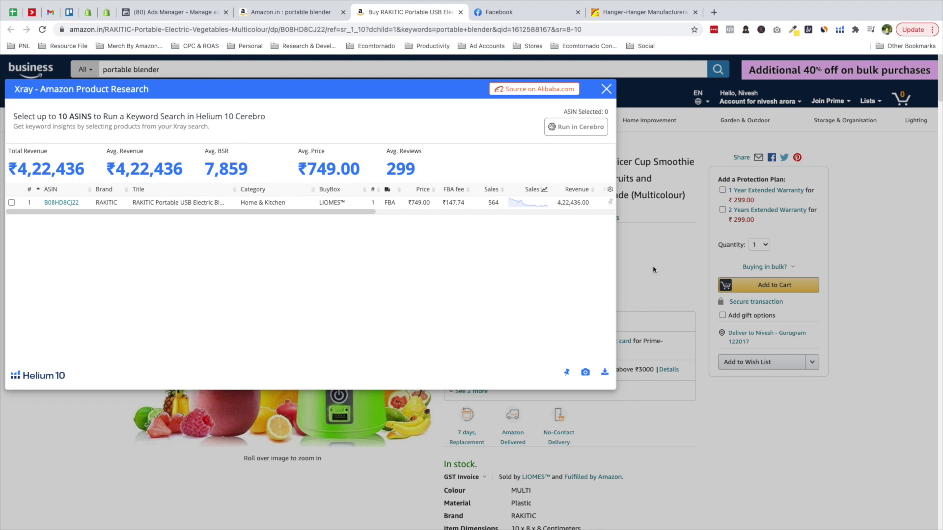
{"action": "left_click", "coordinate": [607, 90]}
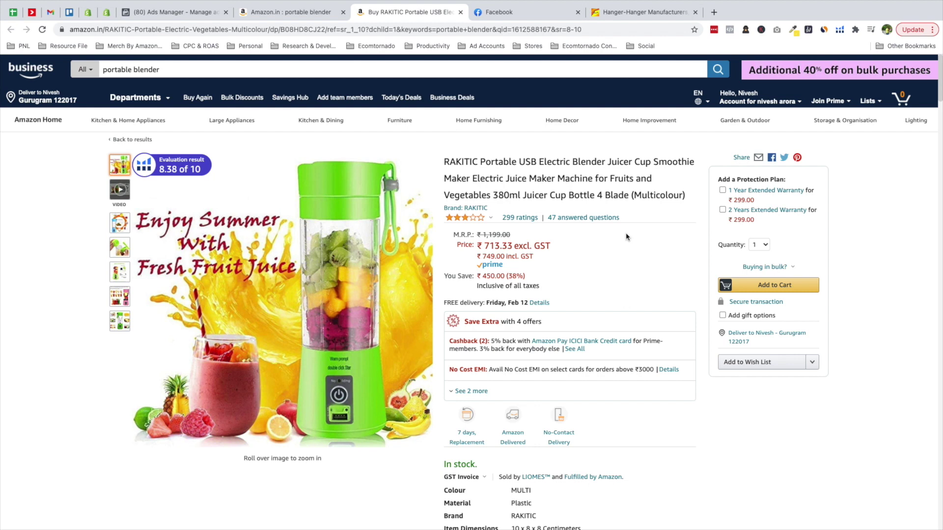
{"action": "left_click", "coordinate": [840, 30]}
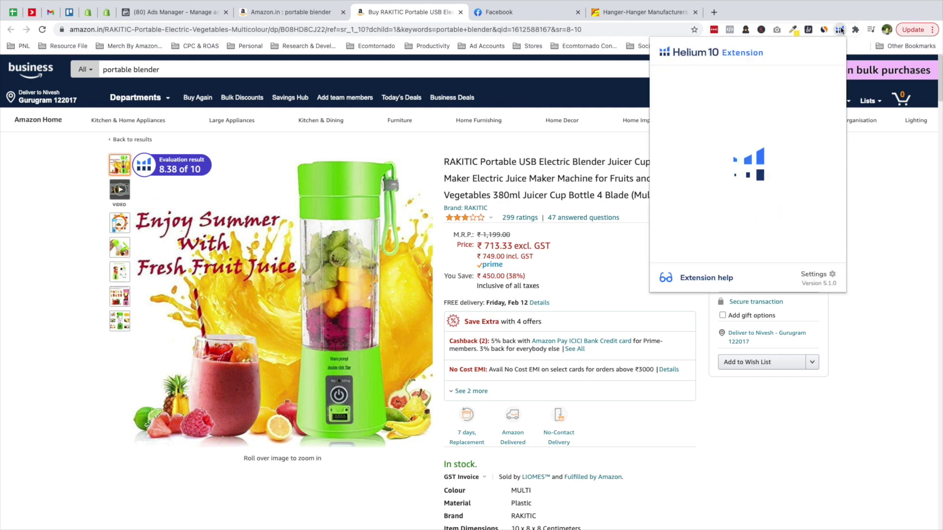
{"action": "left_click", "coordinate": [720, 114]}
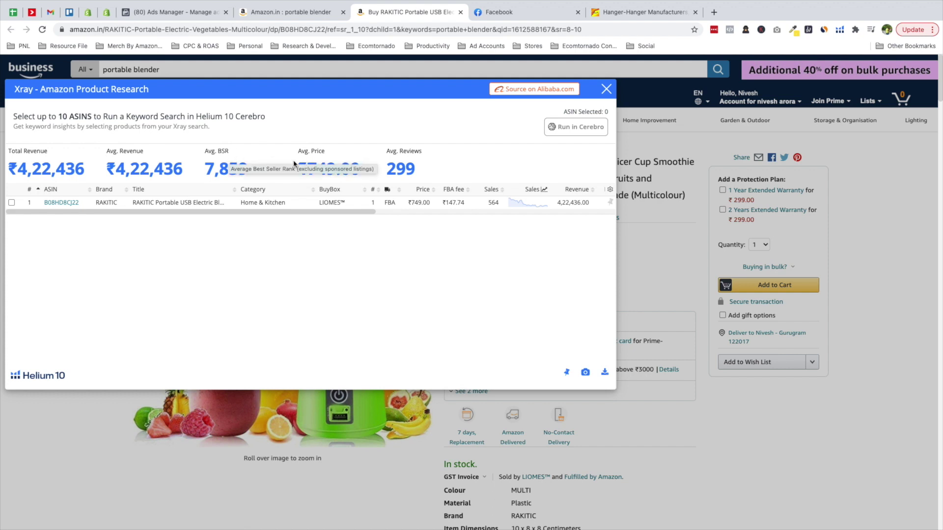
{"action": "left_click_drag", "start_coordinate": [387, 169], "coordinate": [424, 172]}
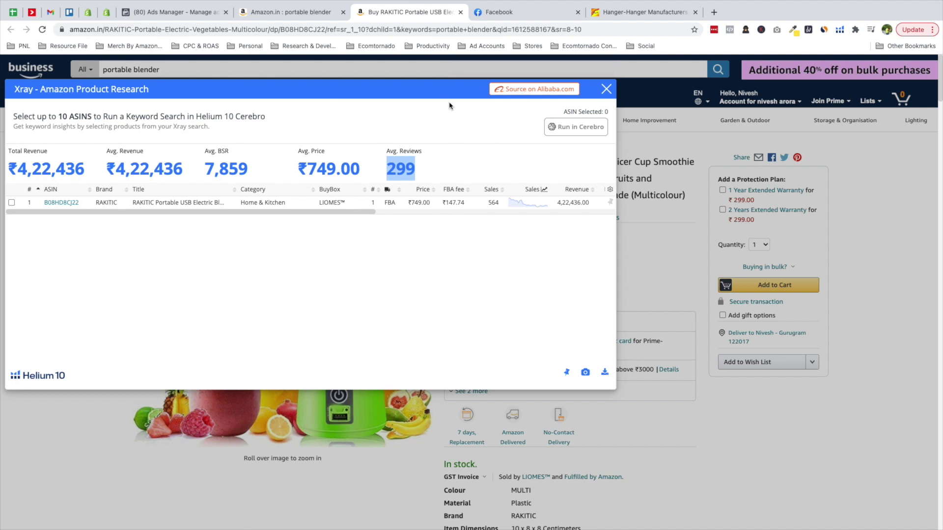
Find Alibaba suppliers for the portable blender from Xray and look through the supplier offers.
{"action": "left_click", "coordinate": [504, 95]}
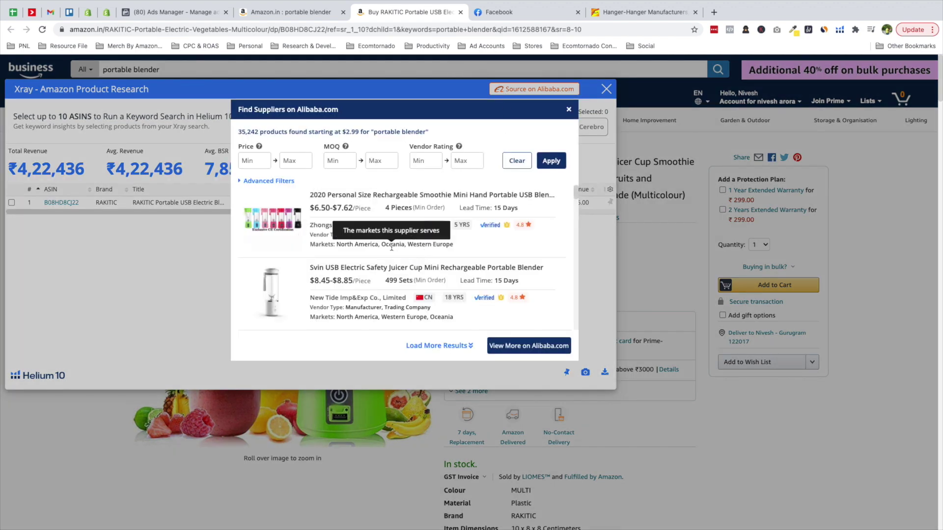
{"action": "scroll", "coordinate": [391, 248], "scroll_direction": "down", "scroll_amount": 5}
{"action": "scroll", "coordinate": [391, 248], "scroll_direction": "down", "scroll_amount": 5}
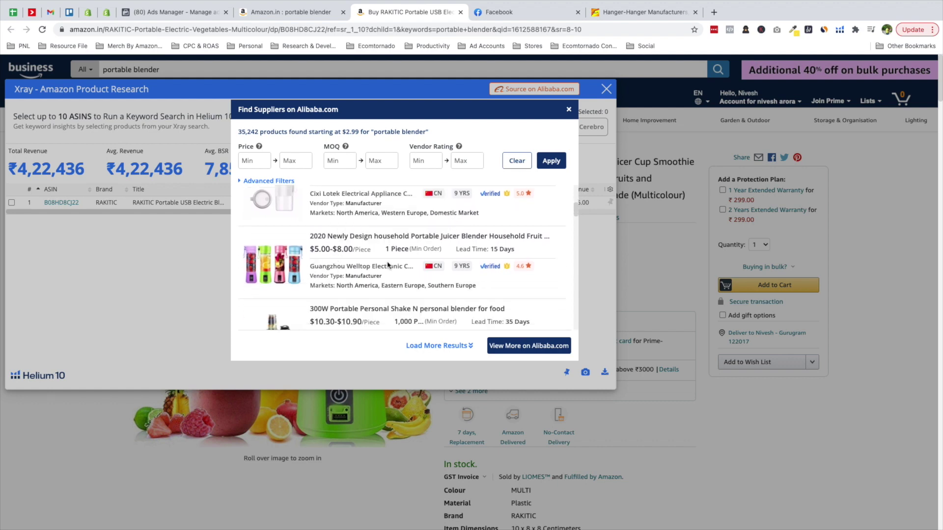
{"action": "scroll", "coordinate": [380, 255], "scroll_direction": "up", "scroll_amount": 5}
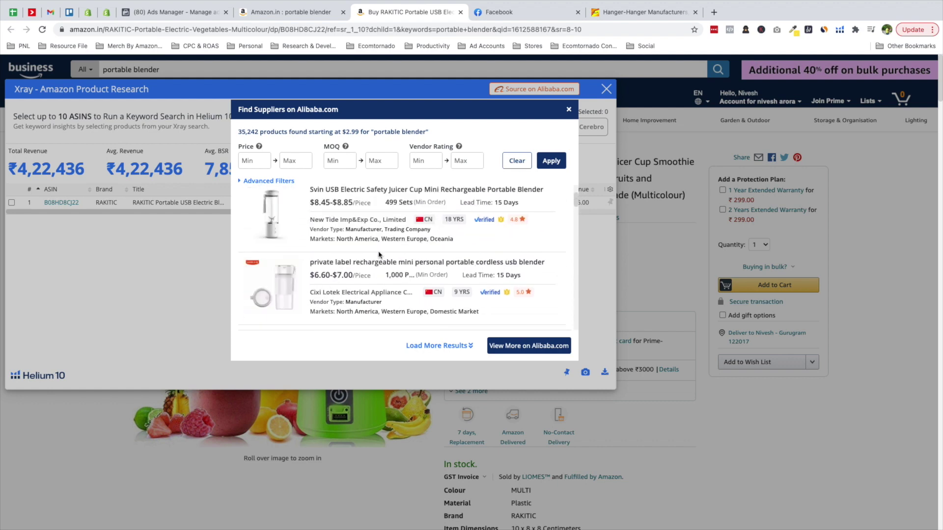
{"action": "scroll", "coordinate": [380, 254], "scroll_direction": "up", "scroll_amount": 4}
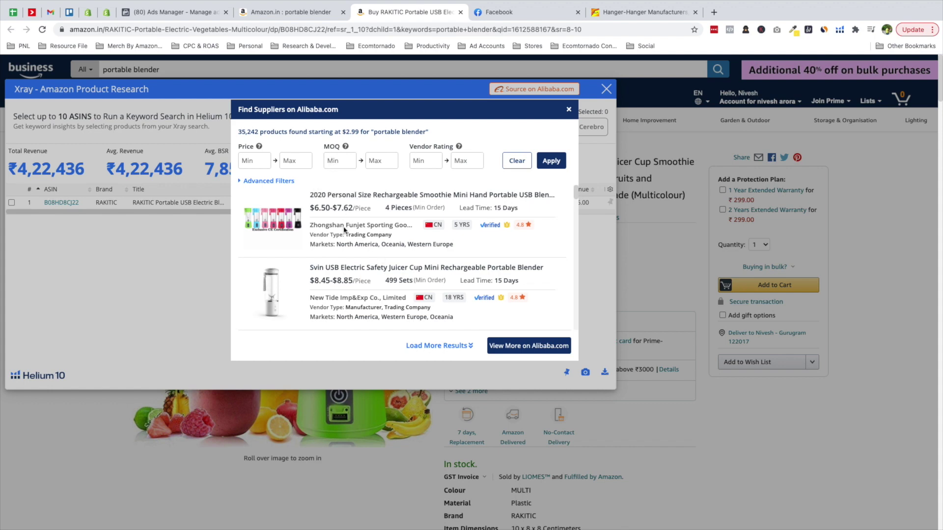
Filter the supplier offers to a maximum MOQ of 10 and review the matching products.
{"action": "mouse_move", "coordinate": [347, 235]}
{"action": "type", "text": "10"}
{"action": "left_click", "coordinate": [565, 165]}
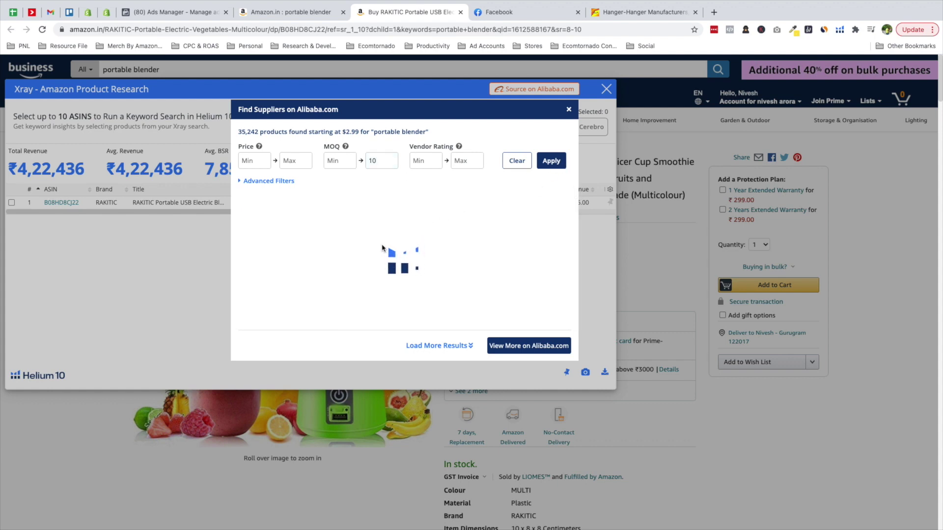
{"action": "scroll", "coordinate": [379, 252], "scroll_direction": "down", "scroll_amount": 1}
{"action": "scroll", "coordinate": [378, 252], "scroll_direction": "up", "scroll_amount": 1}
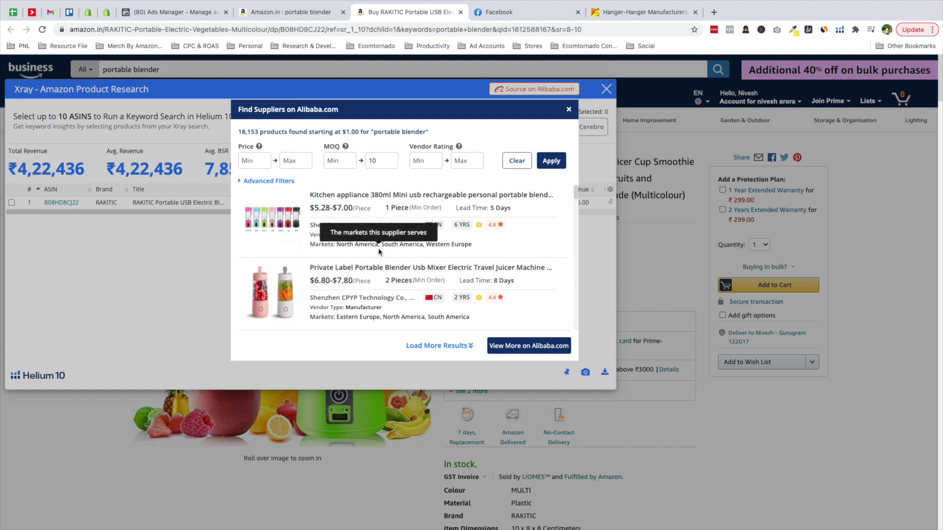
{"action": "scroll", "coordinate": [379, 252], "scroll_direction": "down", "scroll_amount": 4}
{"action": "scroll", "coordinate": [379, 252], "scroll_direction": "up", "scroll_amount": 4}
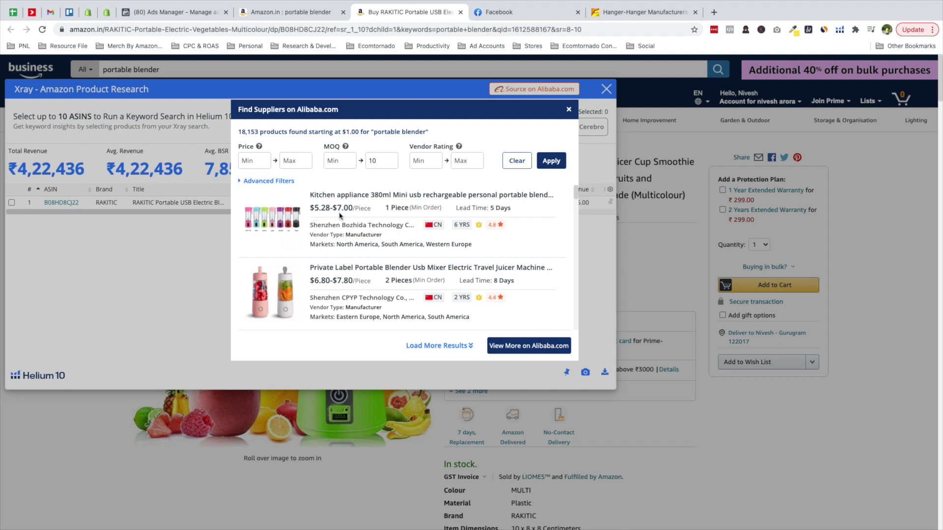
{"action": "scroll", "coordinate": [346, 232], "scroll_direction": "down", "scroll_amount": 3}
{"action": "scroll", "coordinate": [346, 235], "scroll_direction": "down", "scroll_amount": 5}
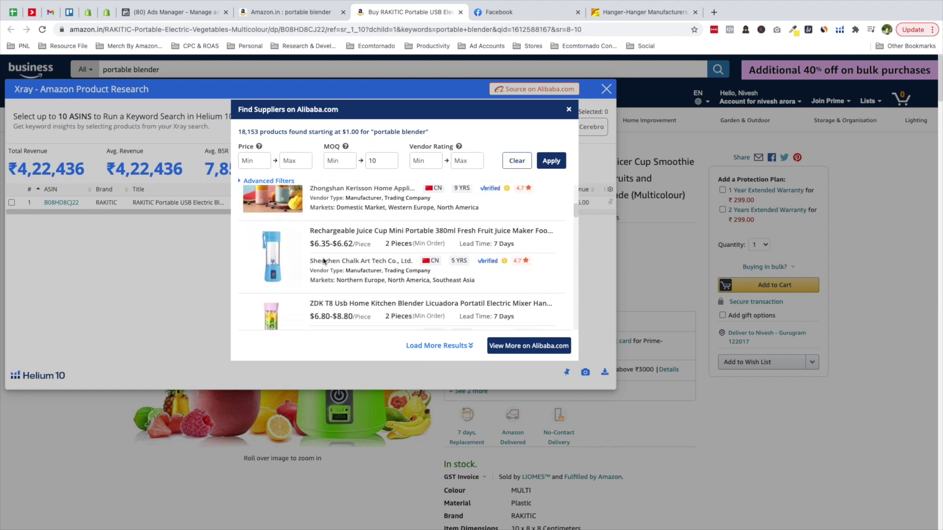
{"action": "scroll", "coordinate": [317, 261], "scroll_direction": "down", "scroll_amount": 4}
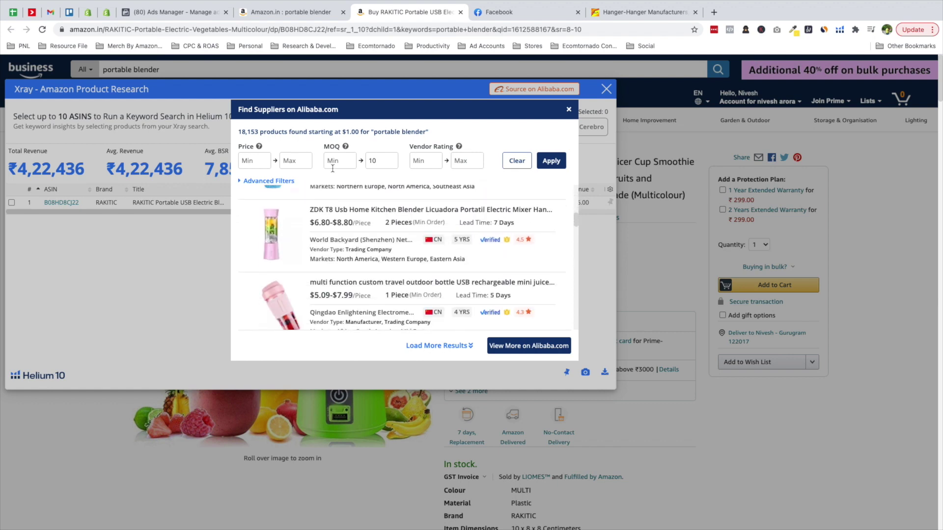
Apply a maximum price of 5 to the supplier search and review the cheaper blender offers.
{"action": "left_click", "coordinate": [293, 160]}
{"action": "type", "text": "5"}
{"action": "left_click", "coordinate": [550, 161]}
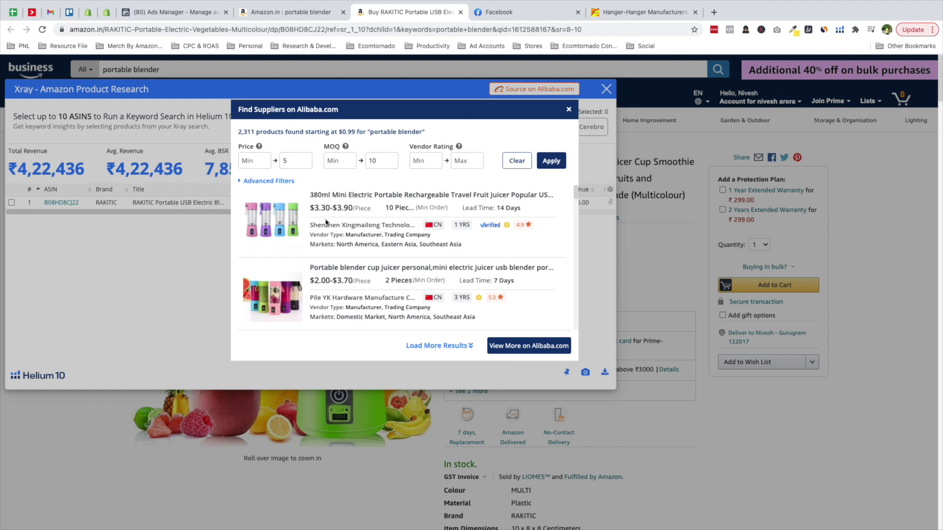
{"action": "scroll", "coordinate": [343, 261], "scroll_direction": "down", "scroll_amount": 1}
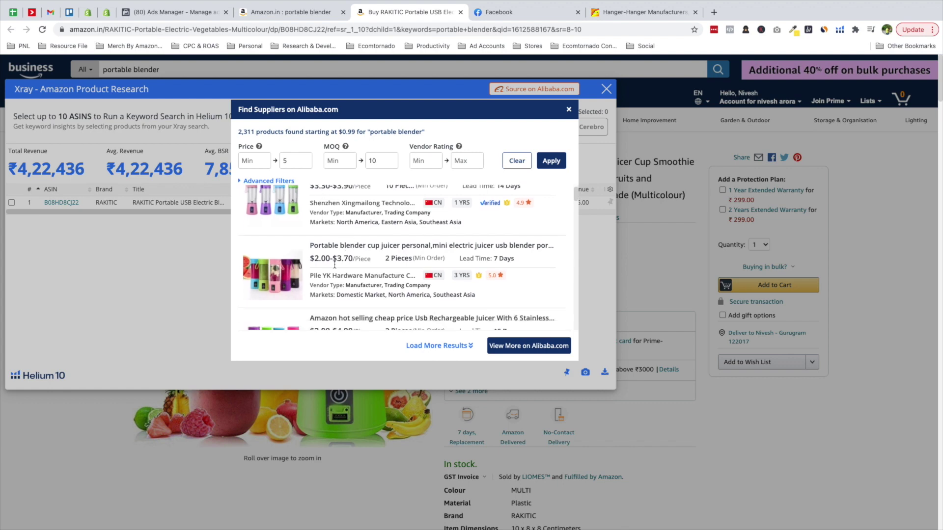
{"action": "scroll", "coordinate": [329, 266], "scroll_direction": "down", "scroll_amount": 3}
{"action": "scroll", "coordinate": [328, 266], "scroll_direction": "down", "scroll_amount": 2}
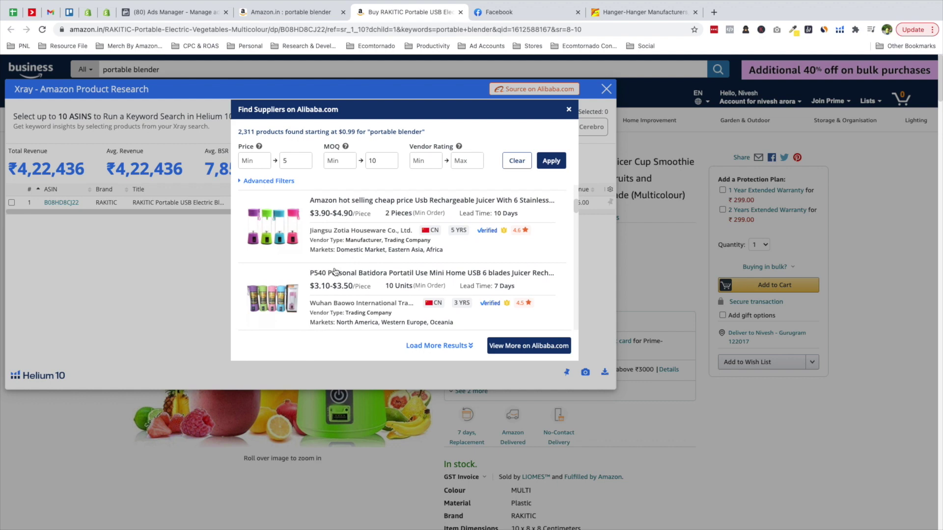
{"action": "scroll", "coordinate": [333, 271], "scroll_direction": "up", "scroll_amount": 6}
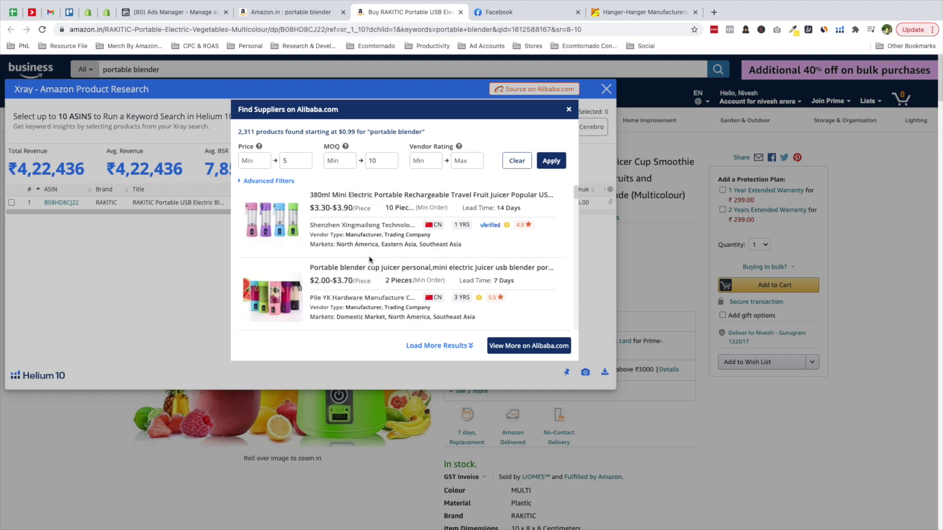
Open the 380ml Mini Electric Portable Rechargeable Juicer offer, return to the RAKITIC listing and close its supplier and Xray windows.
{"action": "left_click", "coordinate": [333, 198]}
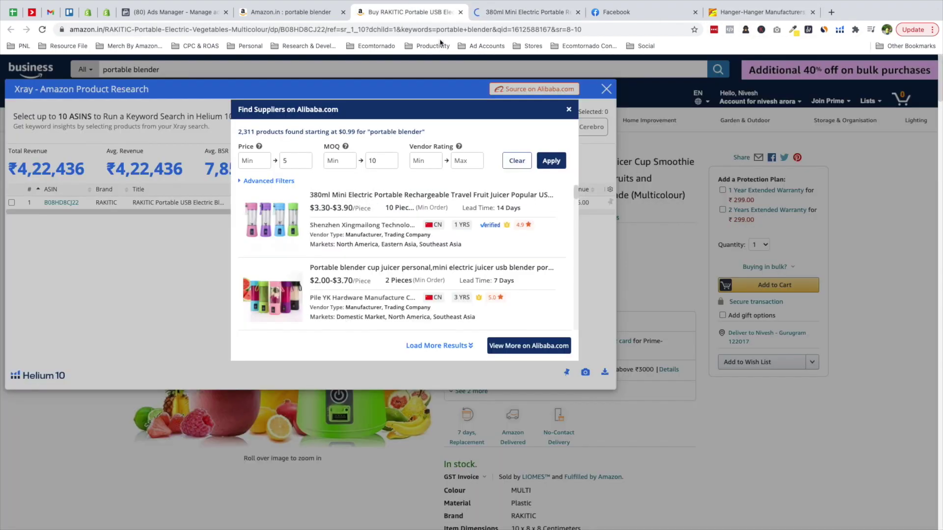
{"action": "left_click", "coordinate": [415, 12]}
{"action": "left_click", "coordinate": [569, 111]}
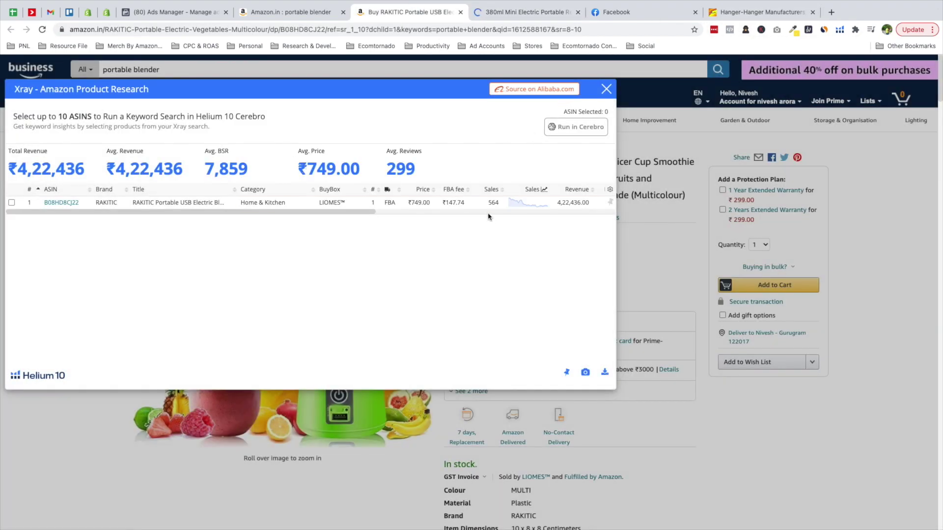
{"action": "left_click", "coordinate": [607, 89]}
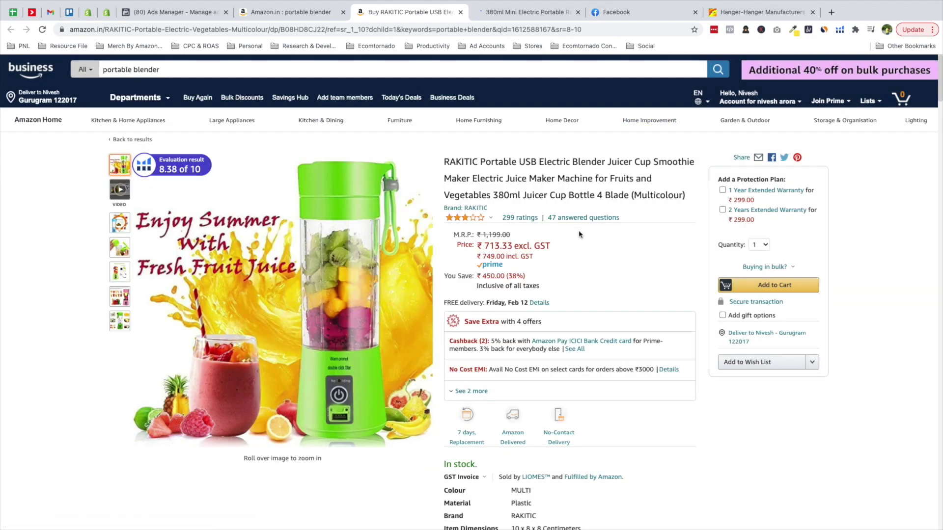
Open the Pigeon by Stovekraft Handy Mini Chopper from the frequently bought together items and run Xray on it.
{"action": "scroll", "coordinate": [539, 238], "scroll_direction": "down", "scroll_amount": 15}
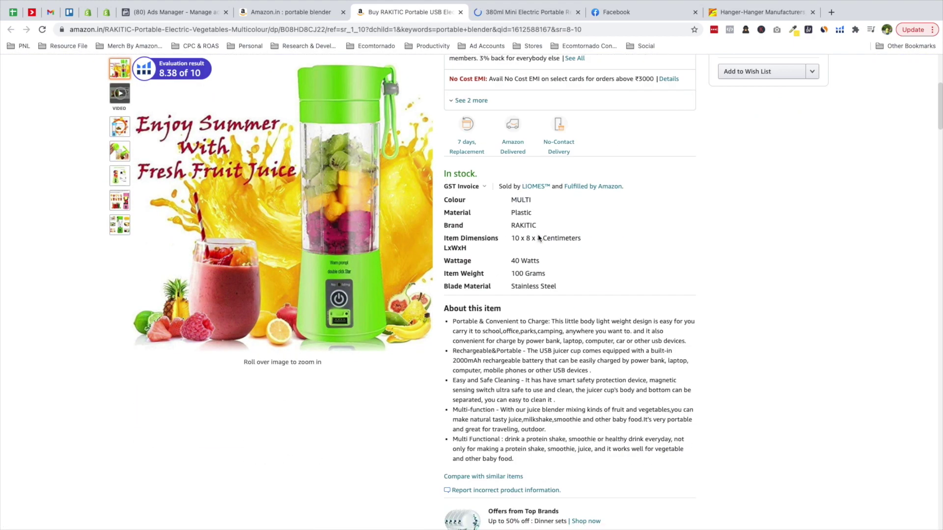
{"action": "scroll", "coordinate": [538, 238], "scroll_direction": "down", "scroll_amount": 10}
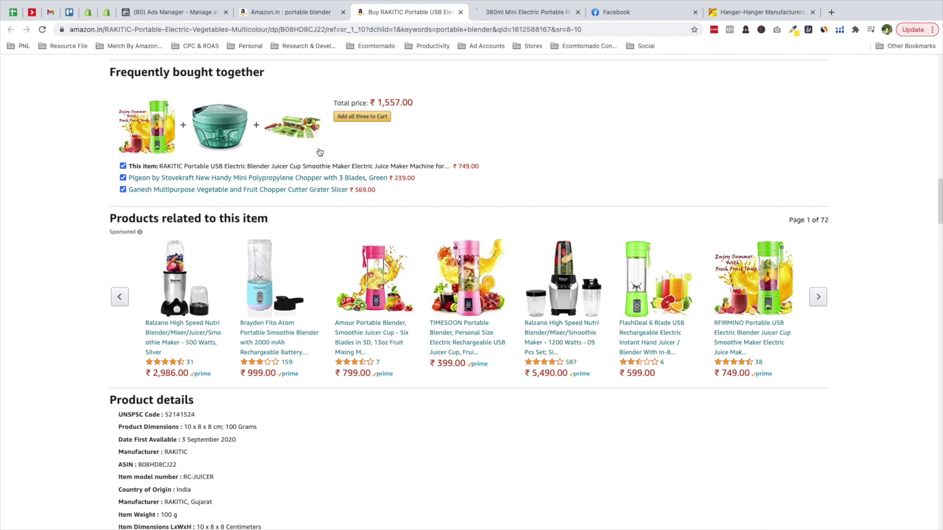
{"action": "left_click", "coordinate": [233, 127]}
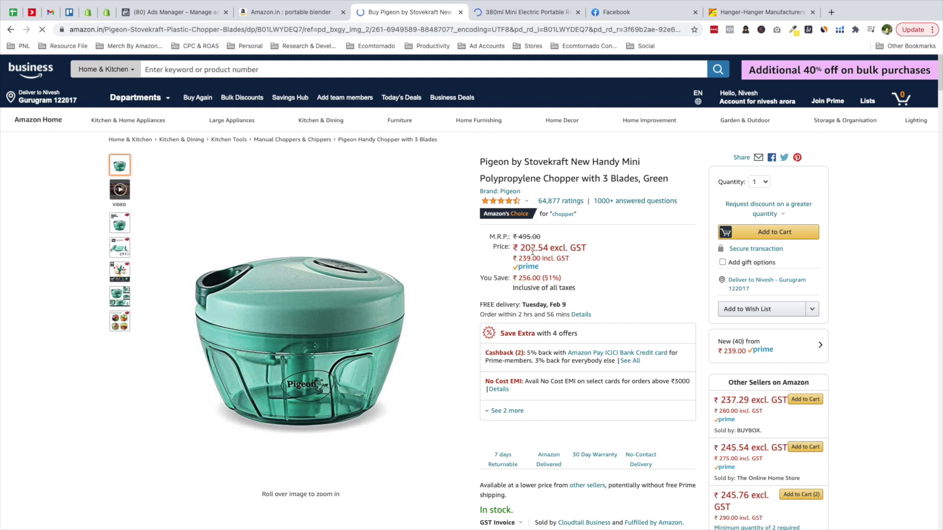
{"action": "left_click", "coordinate": [839, 29]}
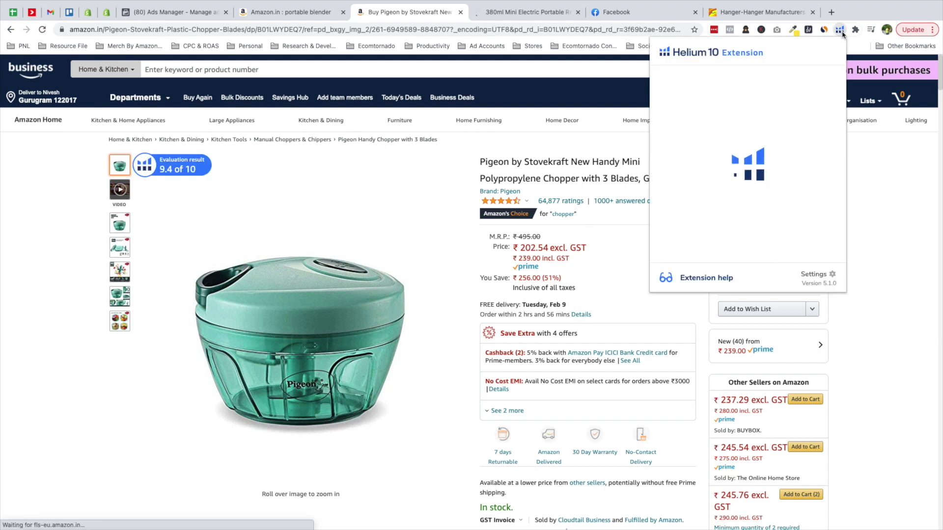
{"action": "left_click", "coordinate": [763, 107]}
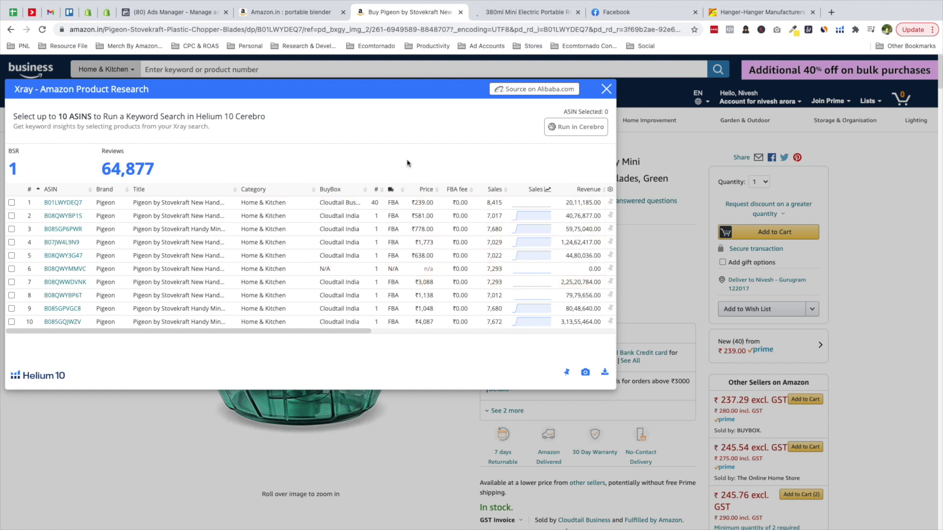
Close the chopper's Xray results, open the KAMU Vegetable & Fruit Chipser from the related products and run Xray on it.
{"action": "left_click", "coordinate": [607, 89]}
{"action": "scroll", "coordinate": [617, 276], "scroll_direction": "down", "scroll_amount": 15}
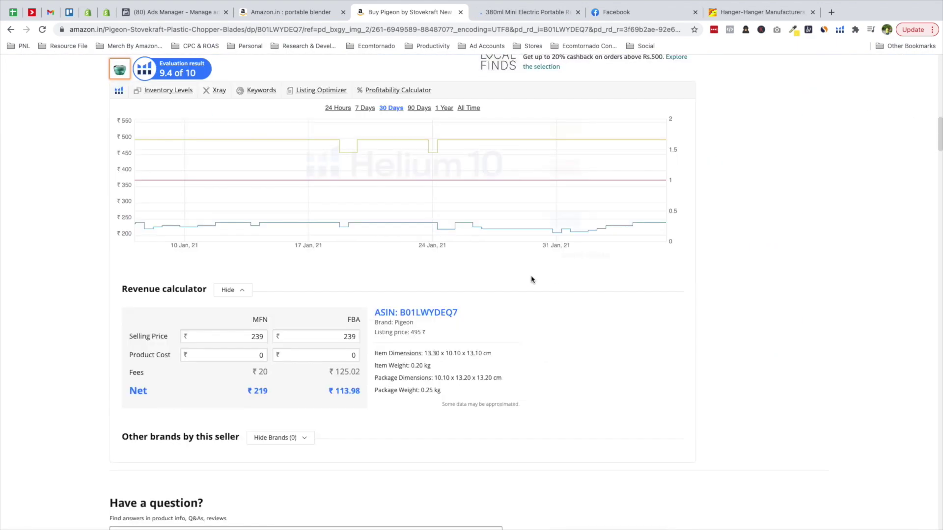
{"action": "scroll", "coordinate": [531, 280], "scroll_direction": "down", "scroll_amount": 10}
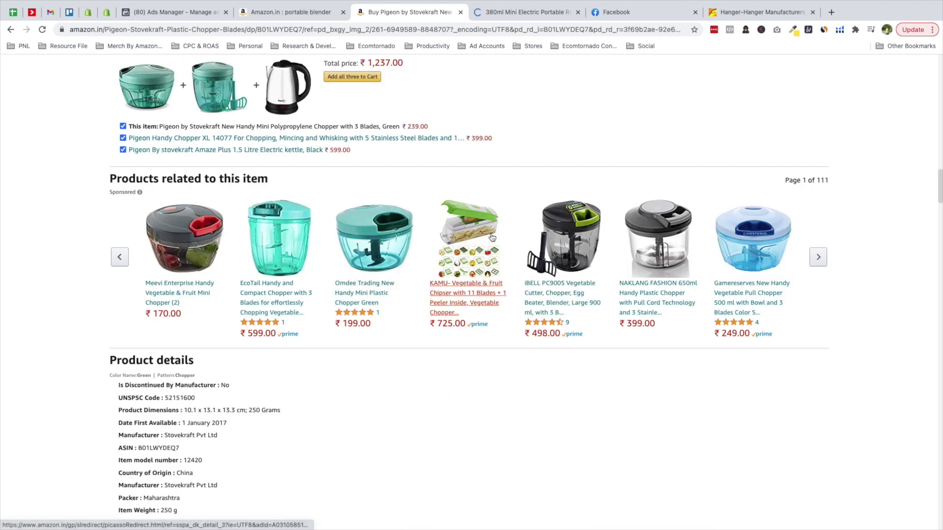
{"action": "left_click", "coordinate": [470, 235]}
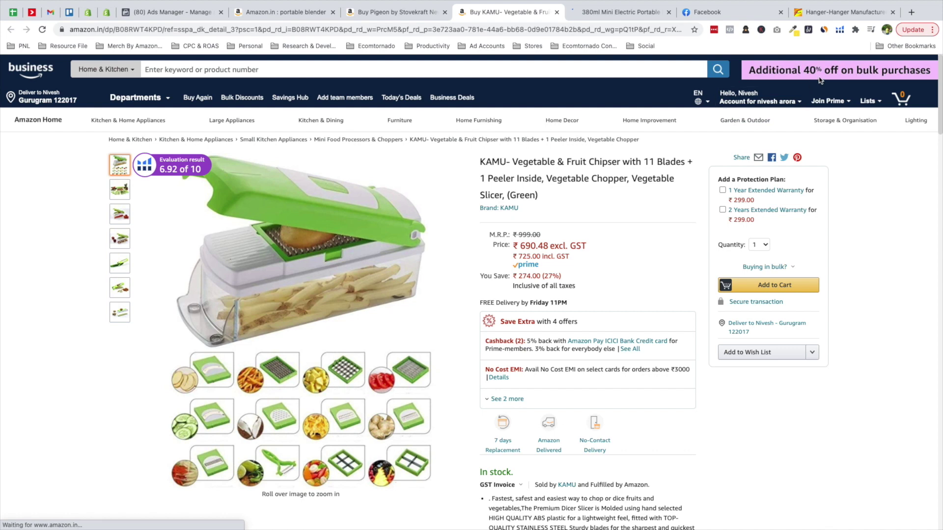
{"action": "left_click", "coordinate": [840, 30]}
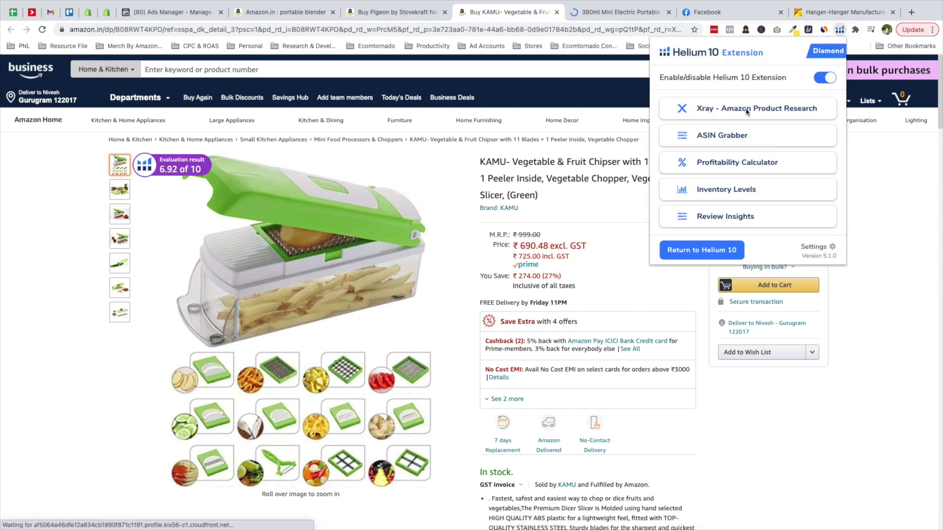
{"action": "left_click", "coordinate": [737, 142]}
{"action": "mouse_move", "coordinate": [745, 120]}
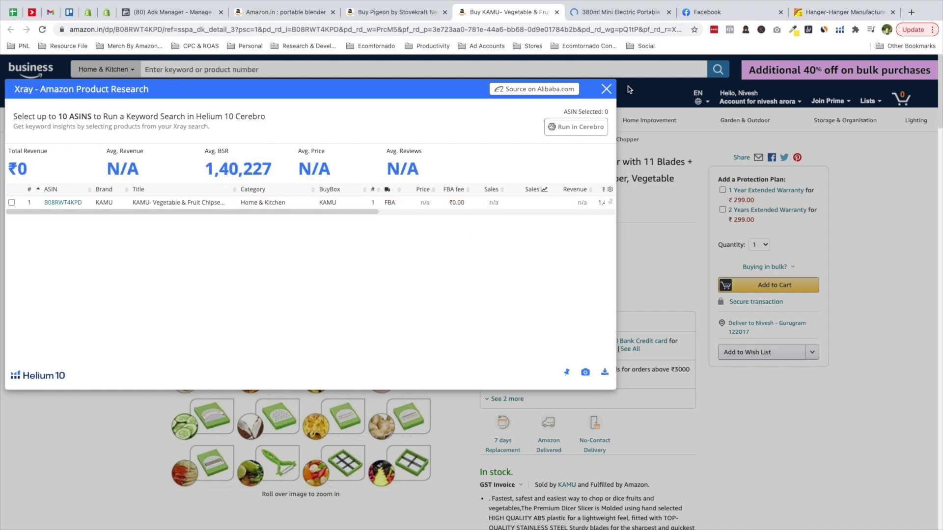
Open the Xacton 12 in 1 vegetable chopper from the customers also viewed products, run Xray on it and review its sales and revenue columns.
{"action": "left_click", "coordinate": [606, 89]}
{"action": "scroll", "coordinate": [586, 313], "scroll_direction": "down", "scroll_amount": 5}
{"action": "scroll", "coordinate": [585, 313], "scroll_direction": "down", "scroll_amount": 15}
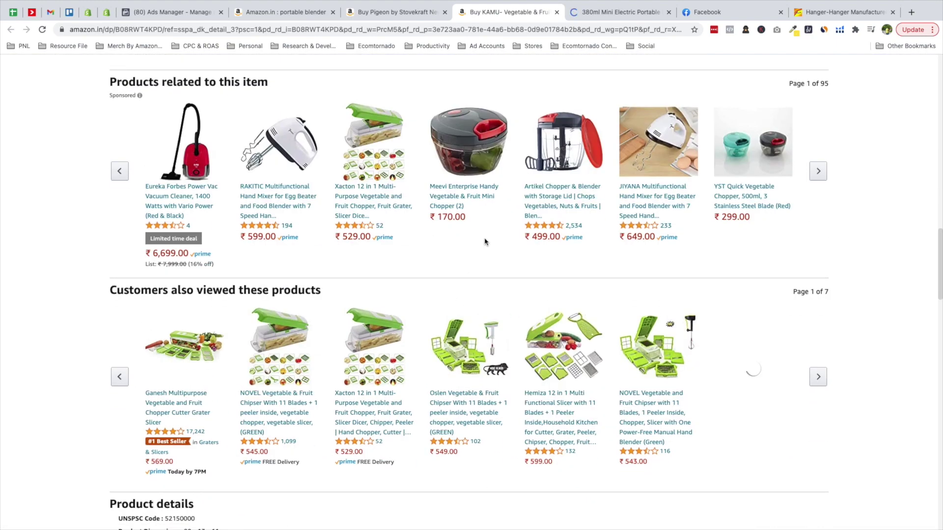
{"action": "left_click", "coordinate": [379, 345]}
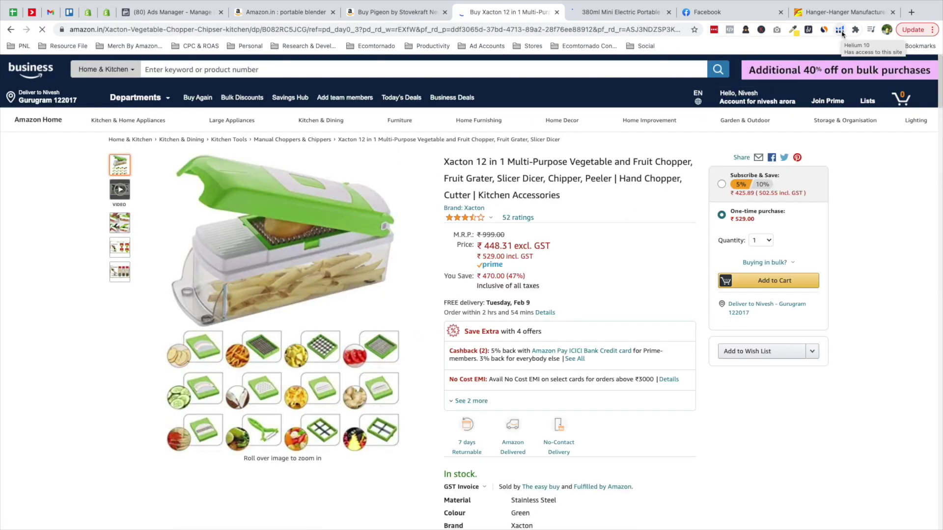
{"action": "left_click", "coordinate": [841, 31]}
{"action": "left_click", "coordinate": [776, 109]}
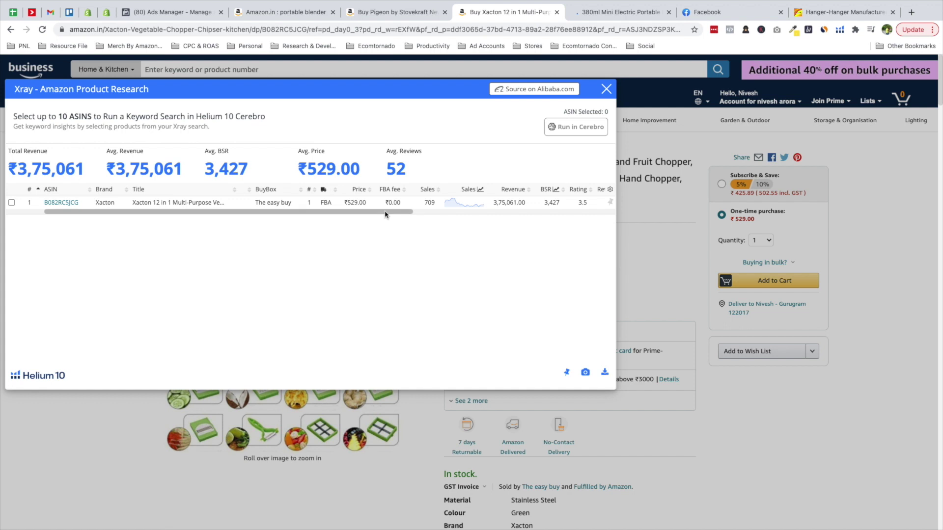
{"action": "left_click_drag", "start_coordinate": [388, 212], "coordinate": [349, 215]}
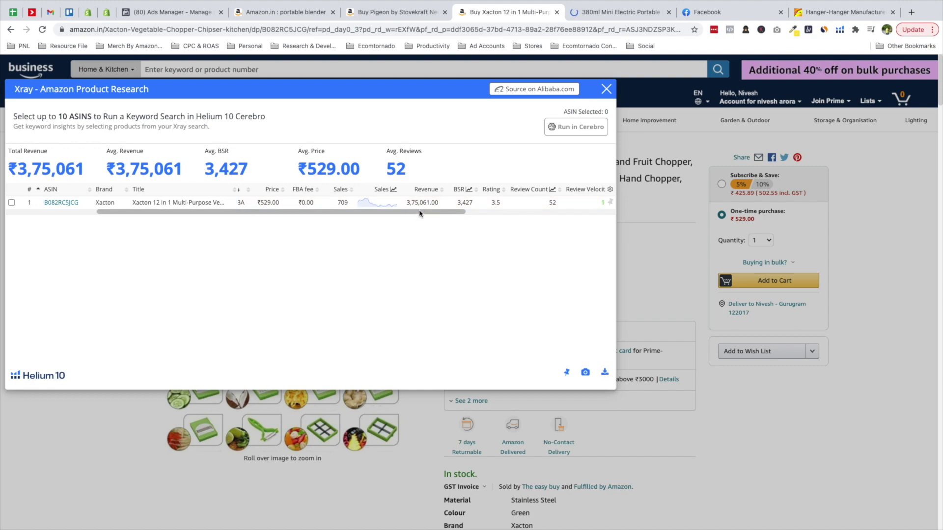
Close the Xray results and look through both pages of the Xacton listing's business-only pricing items for other product ideas.
{"action": "left_click", "coordinate": [610, 93]}
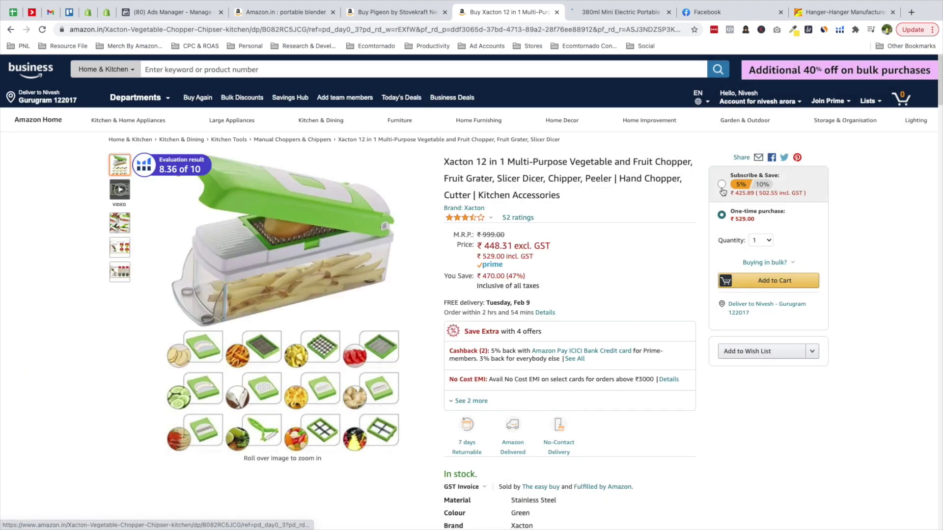
{"action": "scroll", "coordinate": [659, 249], "scroll_direction": "down", "scroll_amount": 5}
{"action": "scroll", "coordinate": [549, 267], "scroll_direction": "down", "scroll_amount": 20}
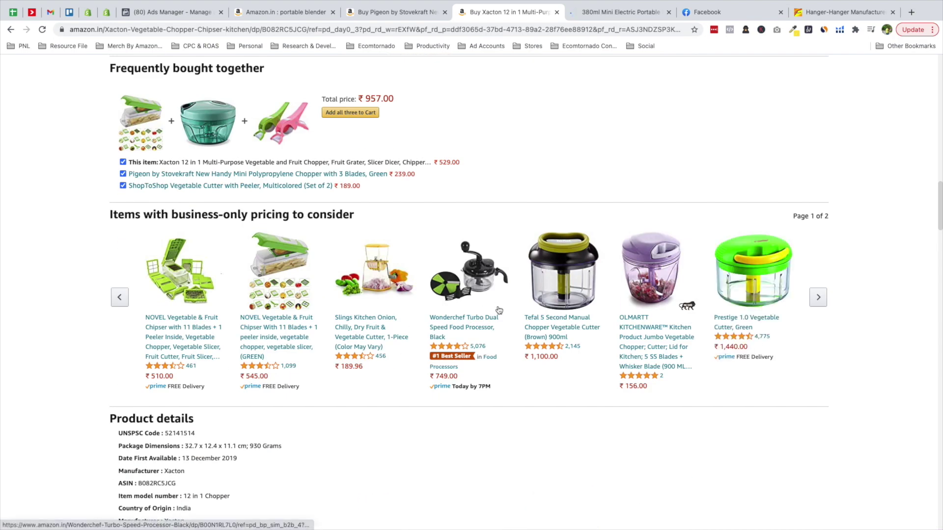
{"action": "left_click", "coordinate": [818, 297]}
{"action": "scroll", "coordinate": [609, 152], "scroll_direction": "up", "scroll_amount": 20}
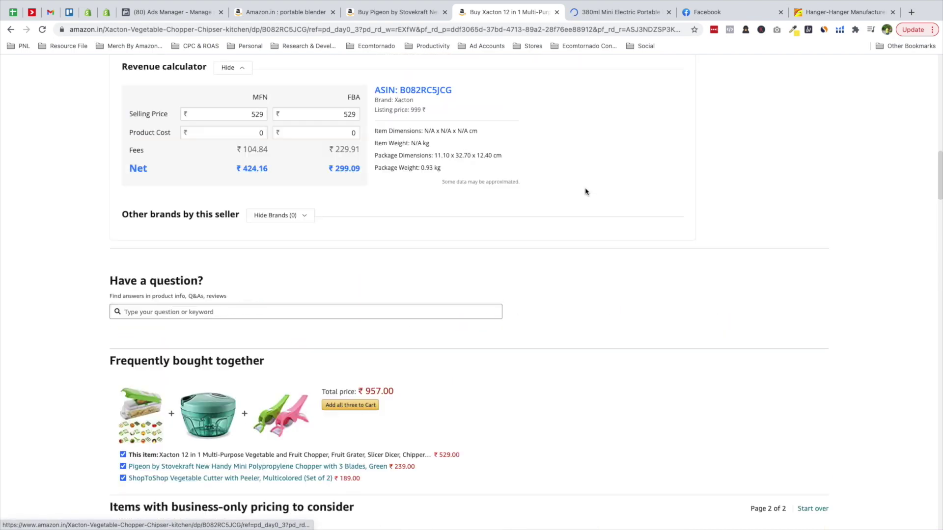
{"action": "scroll", "coordinate": [614, 253], "scroll_direction": "up", "scroll_amount": 3}
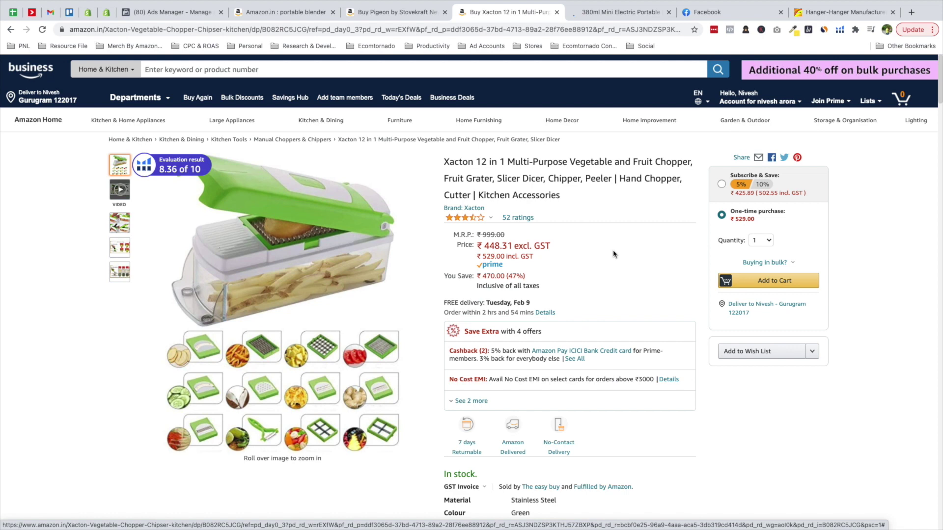